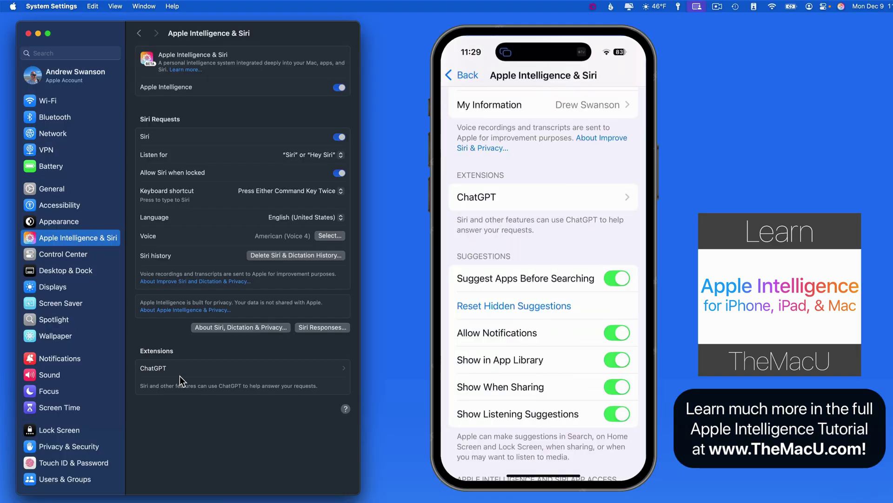
Redo the ChatGPT extension setup, accepting the privacy step and enabling ChatGPT
{"action": "left_click", "coordinate": [185, 370]}
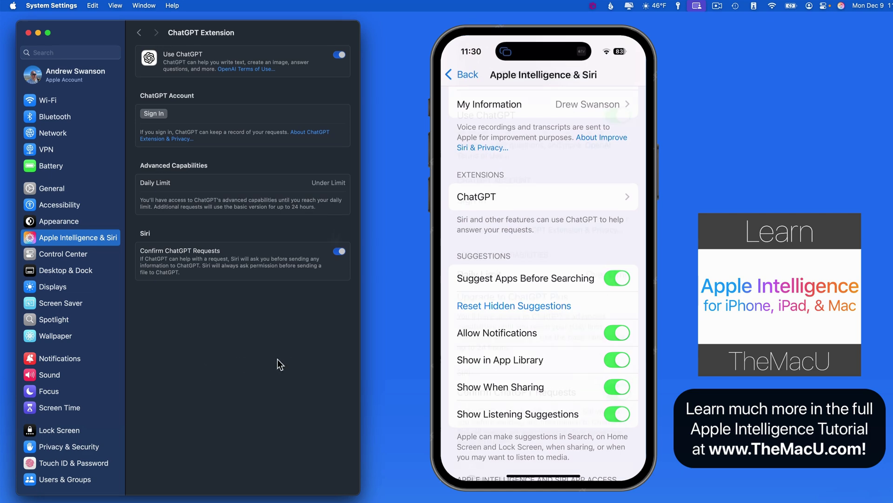
{"action": "left_click", "coordinate": [340, 55]}
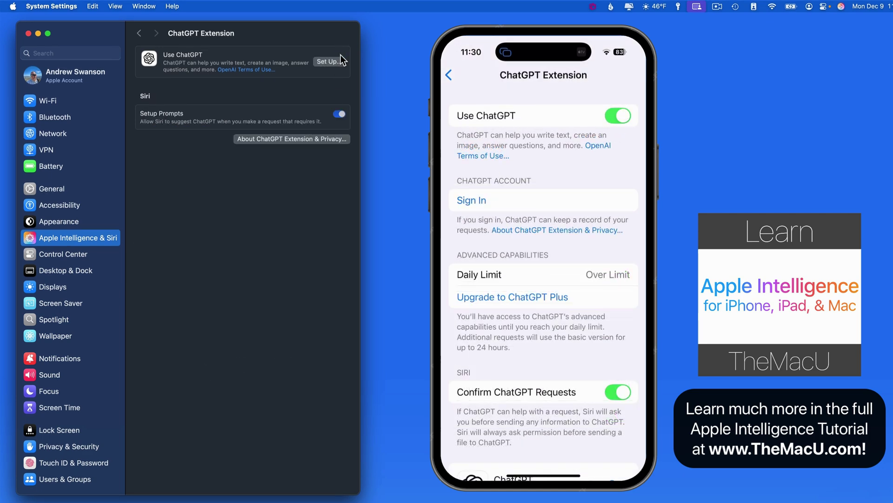
{"action": "left_click", "coordinate": [331, 65]}
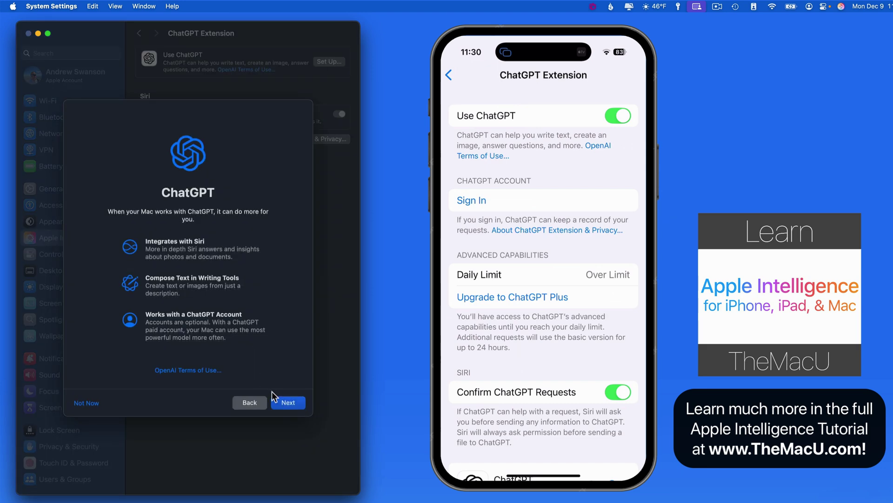
{"action": "left_click", "coordinate": [288, 403]}
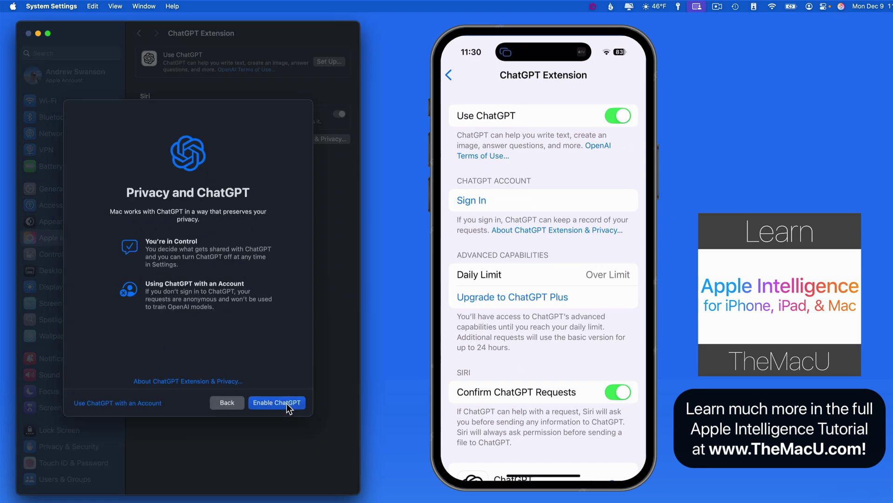
{"action": "left_click", "coordinate": [287, 403]}
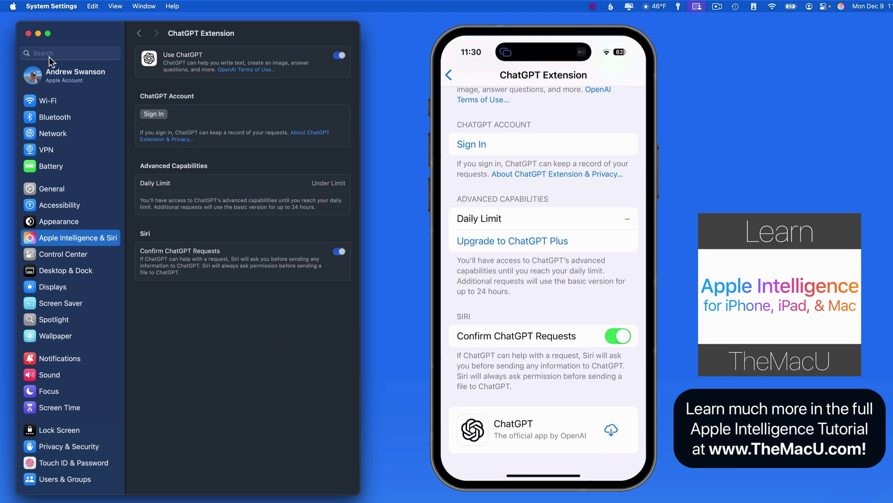
Minimize the System Settings window
{"action": "left_click", "coordinate": [38, 33]}
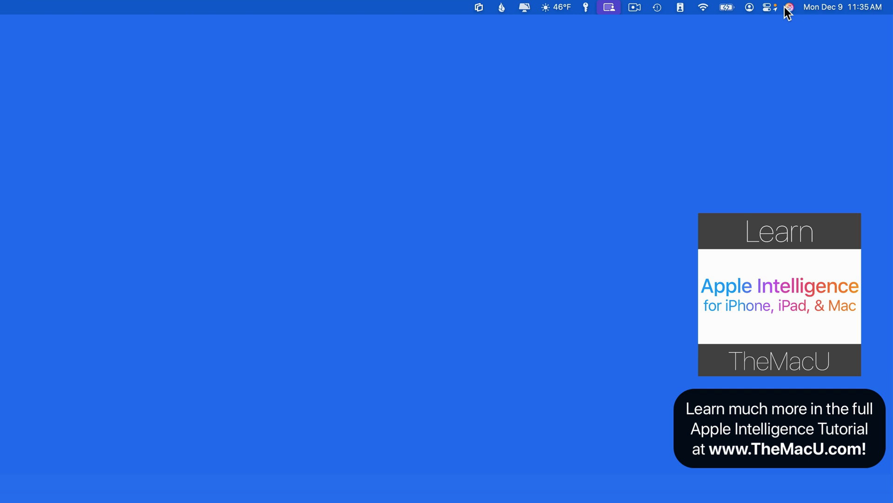
Ask Siri: 'Have ChatGPT create an image of a busy downtown city'
{"action": "left_click", "coordinate": [788, 7]}
{"action": "type", "text": "Have ChatGPT "}
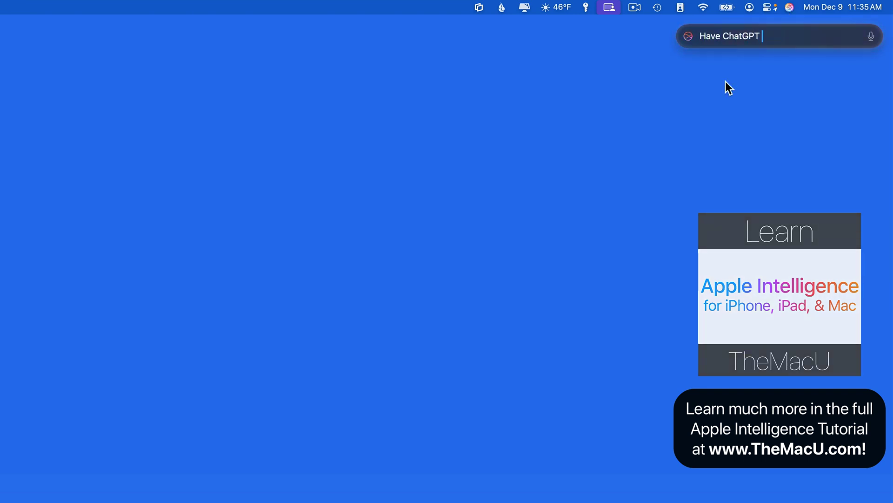
{"action": "type", "text": "create an image of a busy downtown city"}
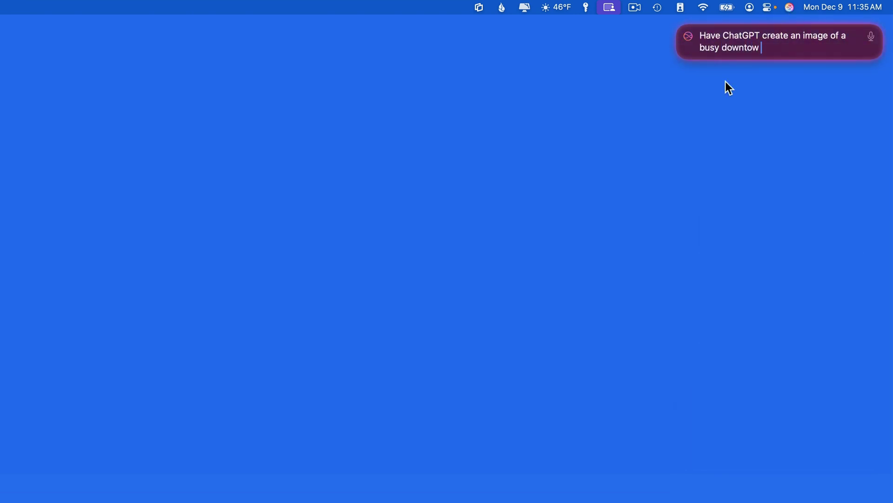
{"action": "key", "text": "Return"}
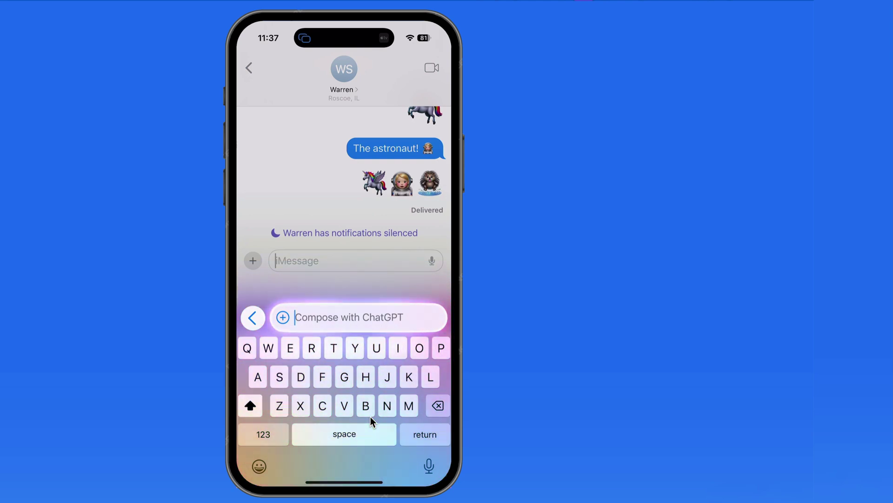
Have ChatGPT list pros and cons of owning a home versus renting, and review the list
{"action": "type", "text": "List both the pros and cons of owning a home "}
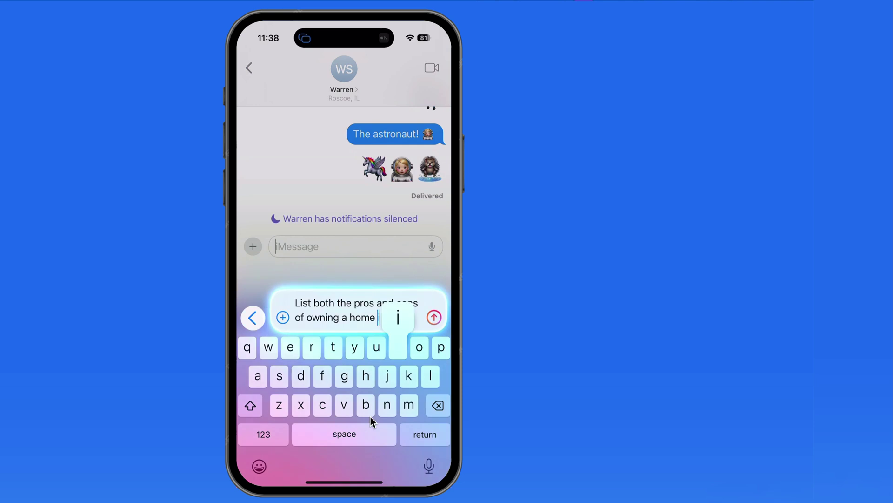
{"action": "type", "text": "instead of renting."}
{"action": "key", "text": "Return"}
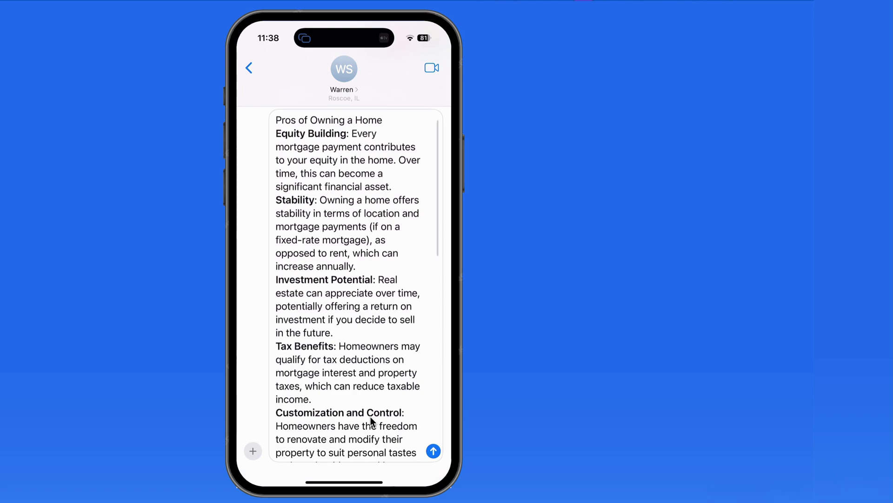
{"action": "scroll", "coordinate": [371, 417], "scroll_direction": "down", "scroll_amount": 5}
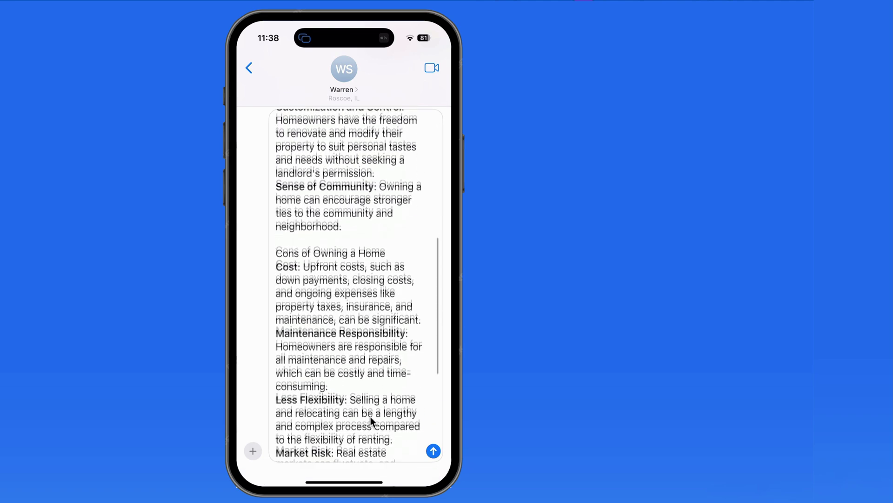
{"action": "scroll", "coordinate": [371, 417], "scroll_direction": "down", "scroll_amount": 5}
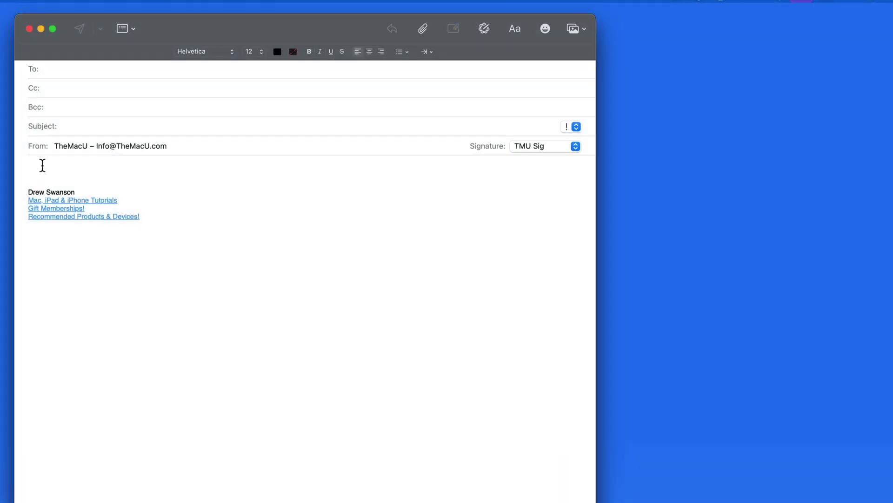
Ask Compose with ChatGPT for a dinner party invitation at my house, January 12th, 7pm
{"action": "right_click", "coordinate": [44, 174]}
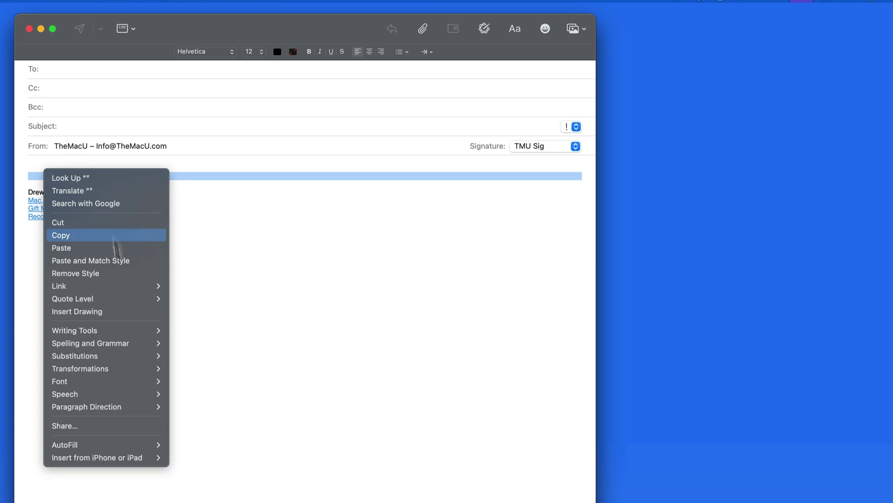
{"action": "mouse_move", "coordinate": [135, 332]}
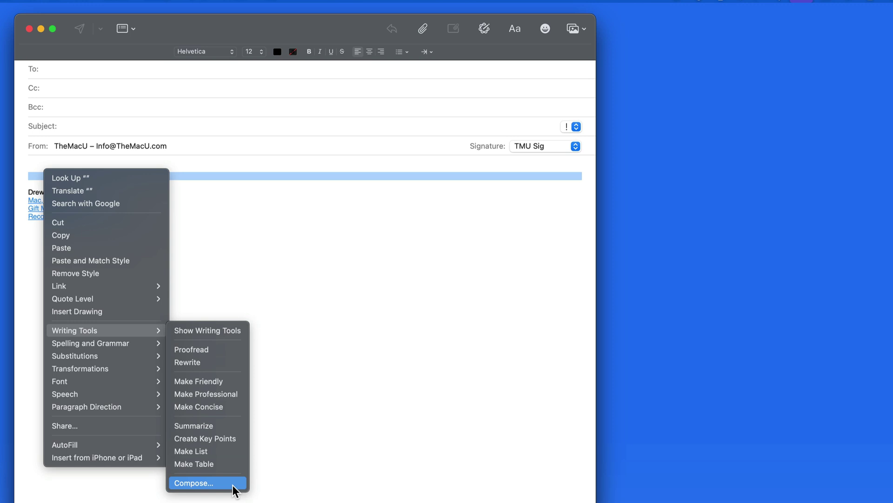
{"action": "left_click", "coordinate": [193, 483]}
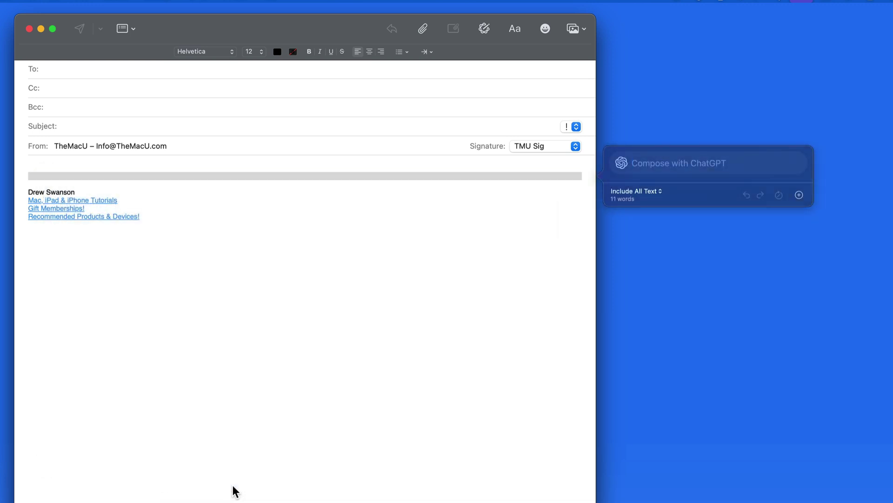
{"action": "type", "text": "Wr"}
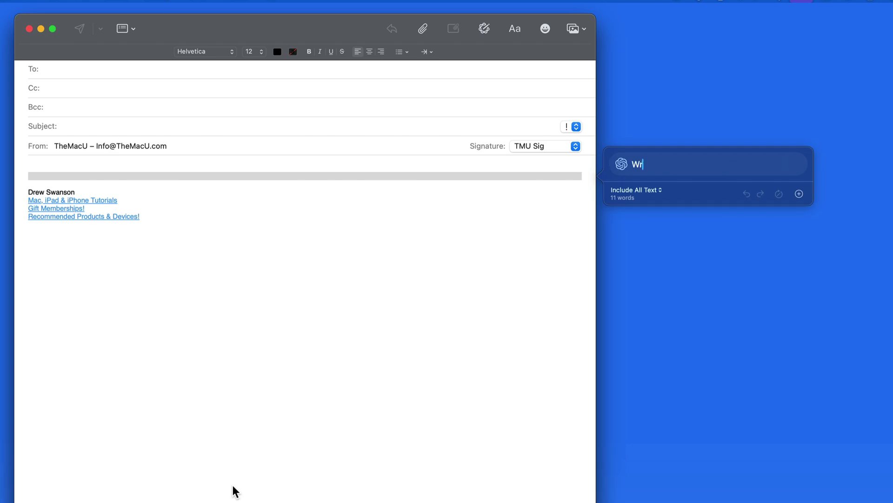
{"action": "type", "text": "ite an invitation to a dinner party at my house on January 12th at 7pm."}
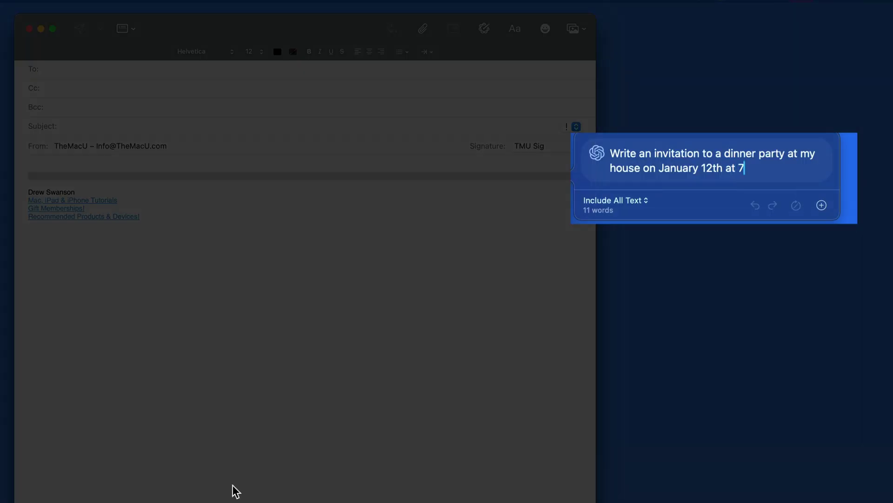
{"action": "key", "text": "Return"}
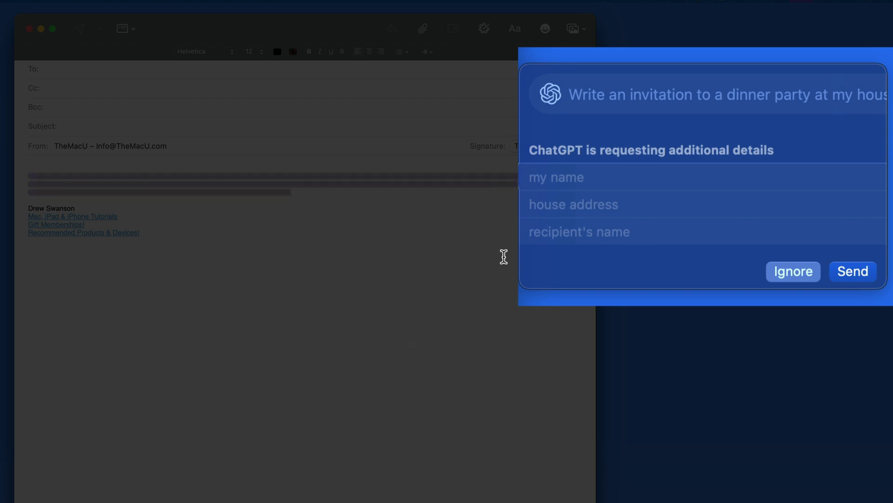
Supply the host's name and the four guests' names to generate the invitation
{"action": "left_click", "coordinate": [608, 177]}
{"action": "type", "text": "Drew"}
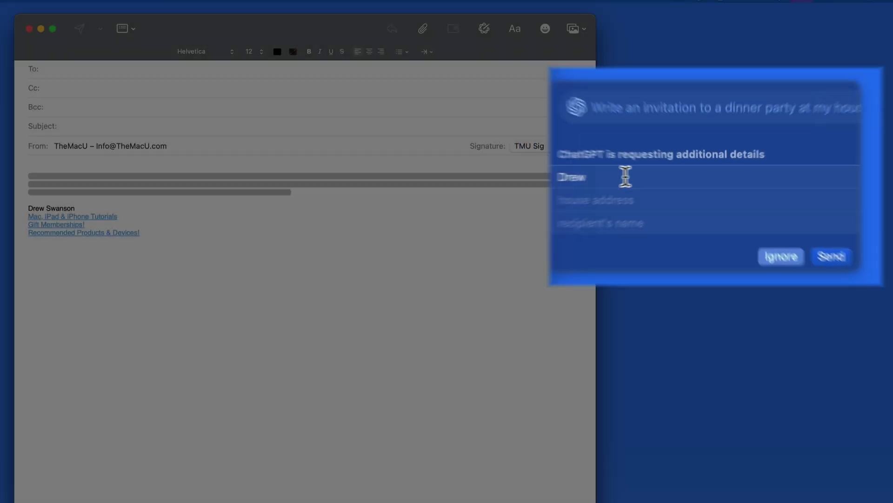
{"action": "type", "text": "326 Elm St"}
{"action": "left_click", "coordinate": [674, 206]}
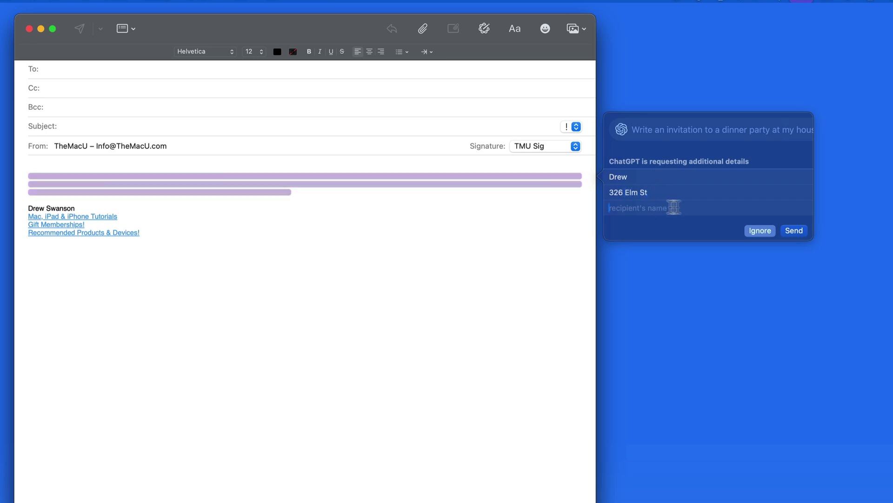
{"action": "type", "text": "Anna, Luke, Mike, Michelle"}
{"action": "left_click", "coordinate": [794, 231]}
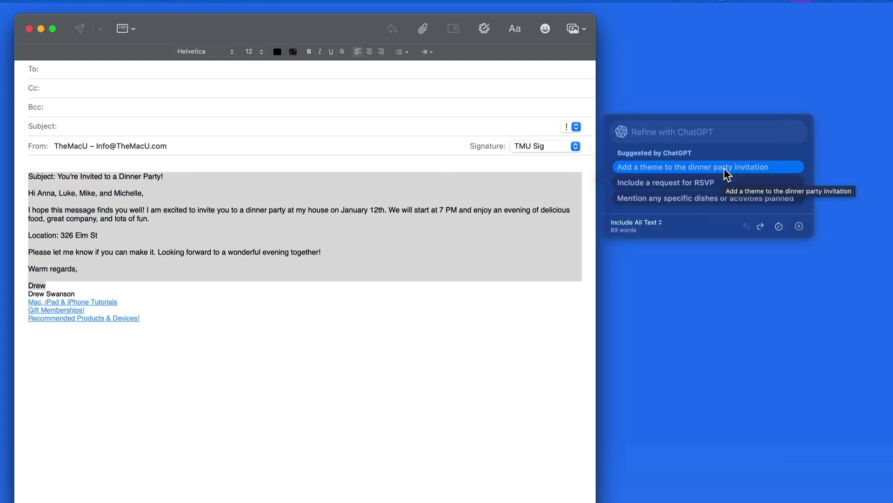
Refine the invitation to add 'Italian cuisine will be served'
{"action": "left_click", "coordinate": [724, 171]}
{"action": "type", "text": "Italian cuisine will be serv"}
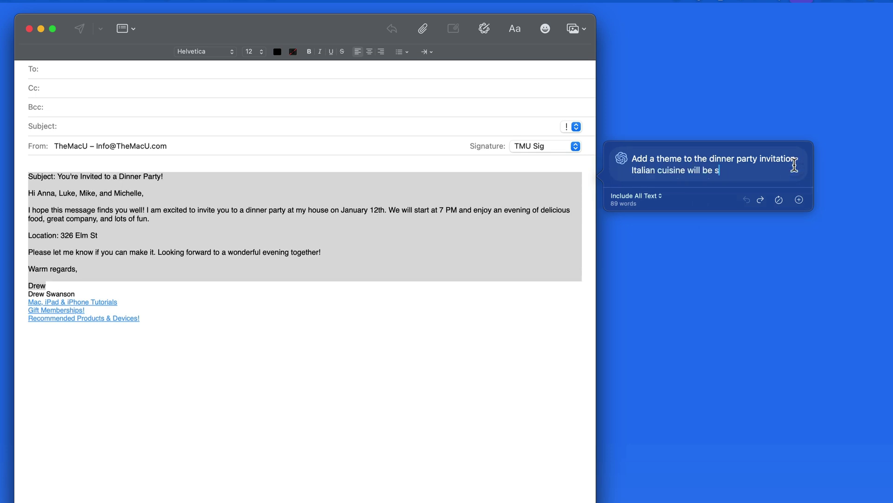
{"action": "type", "text": "ed"}
{"action": "key", "text": "Return"}
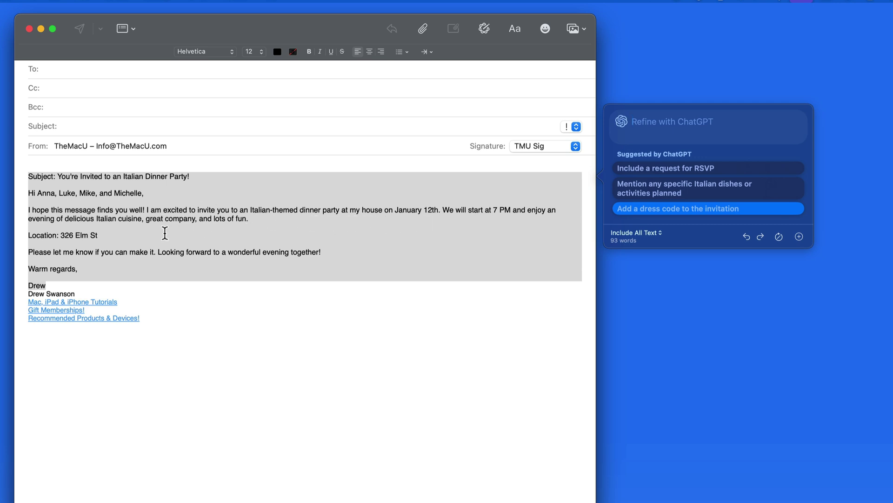
Rewrite the main invitation paragraph in a Friendly tone
{"action": "left_click_drag", "start_coordinate": [249, 219], "coordinate": [16, 208]}
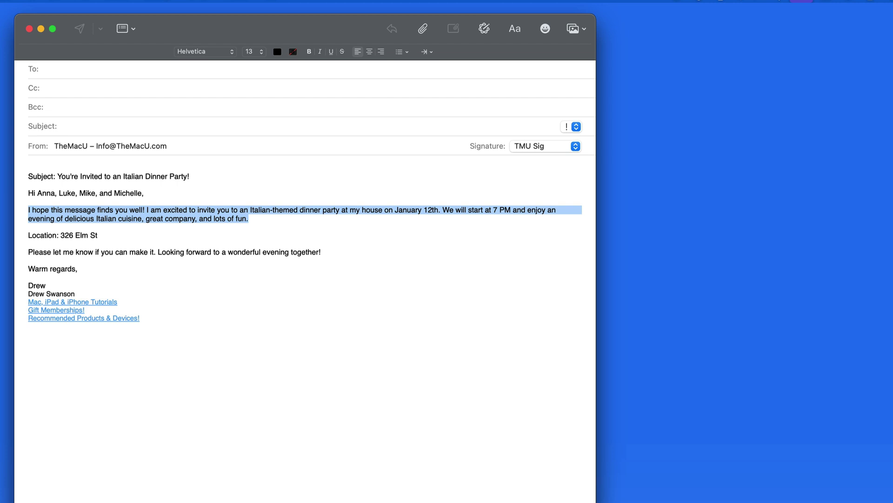
{"action": "left_click", "coordinate": [19, 210]}
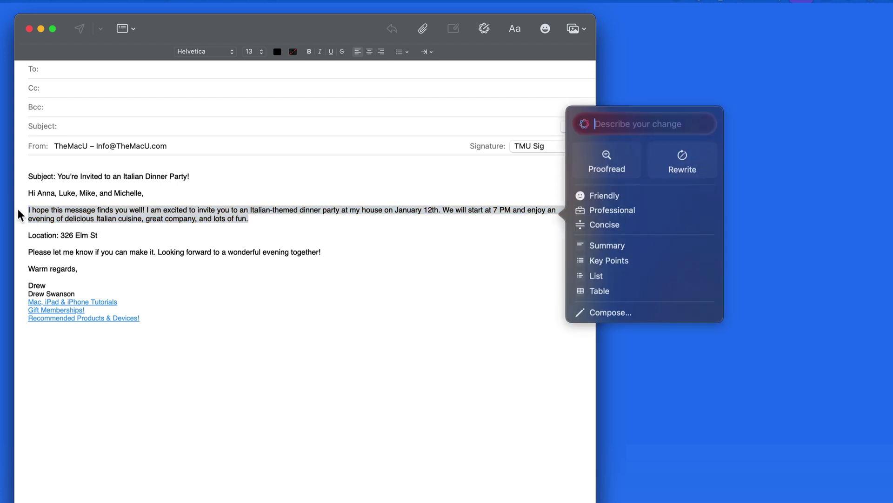
{"action": "left_click", "coordinate": [608, 196]}
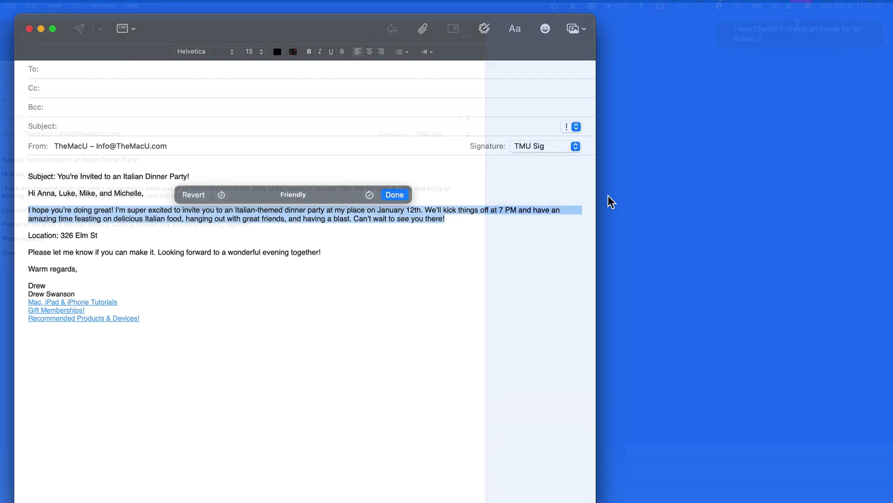
Have ChatGPT generate the dinner party image and copy it
{"action": "type", "text": "party"}
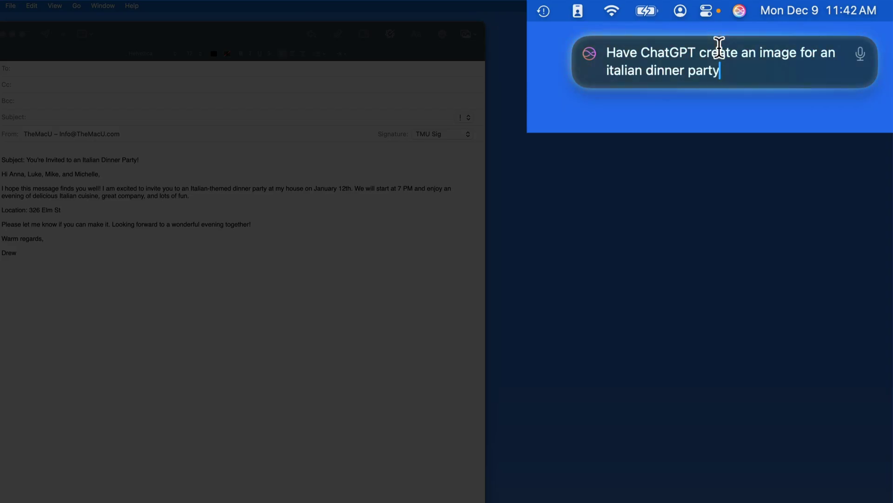
{"action": "key", "text": "Return"}
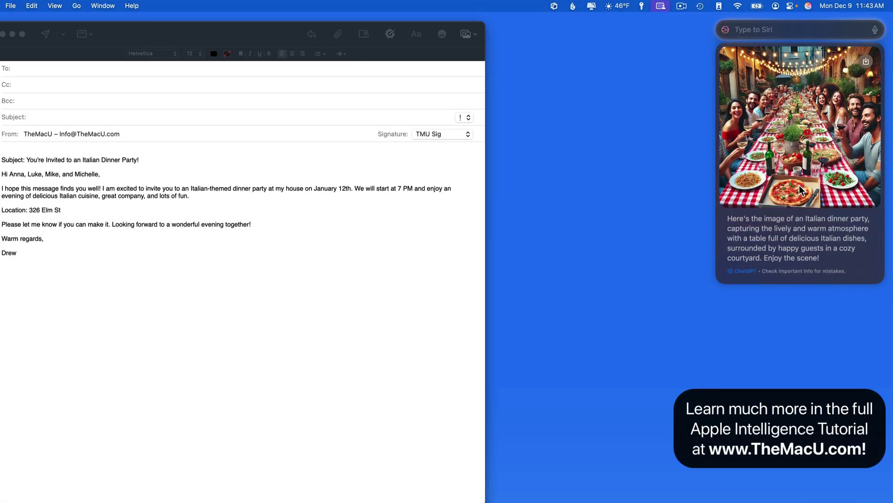
{"action": "right_click", "coordinate": [775, 150]}
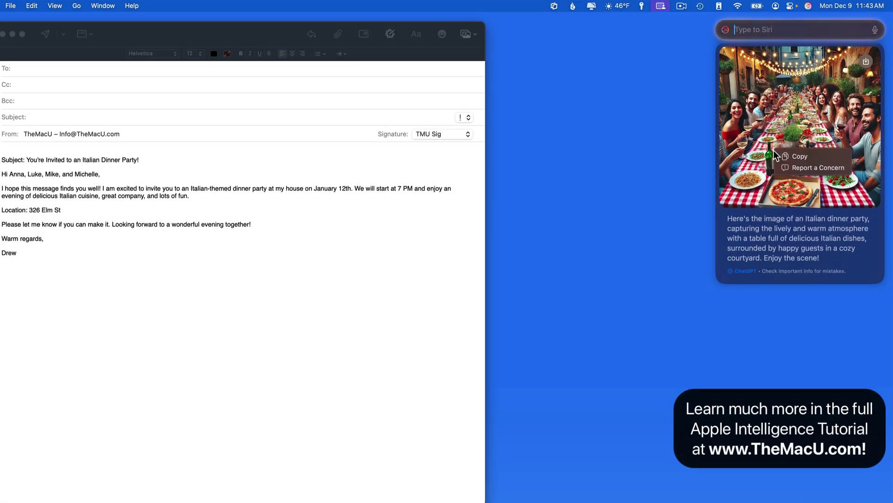
{"action": "left_click", "coordinate": [805, 157]}
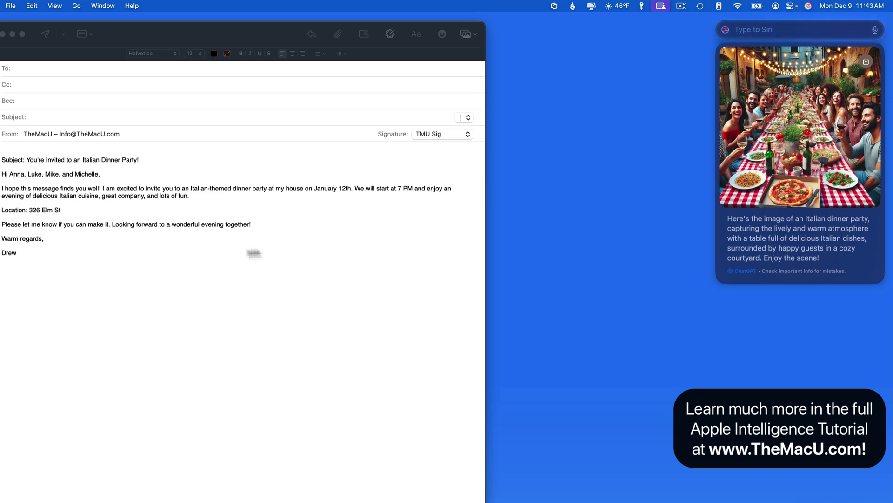
Paste the image below the invitation's sign-off and delete its caption text
{"action": "left_click", "coordinate": [159, 236]}
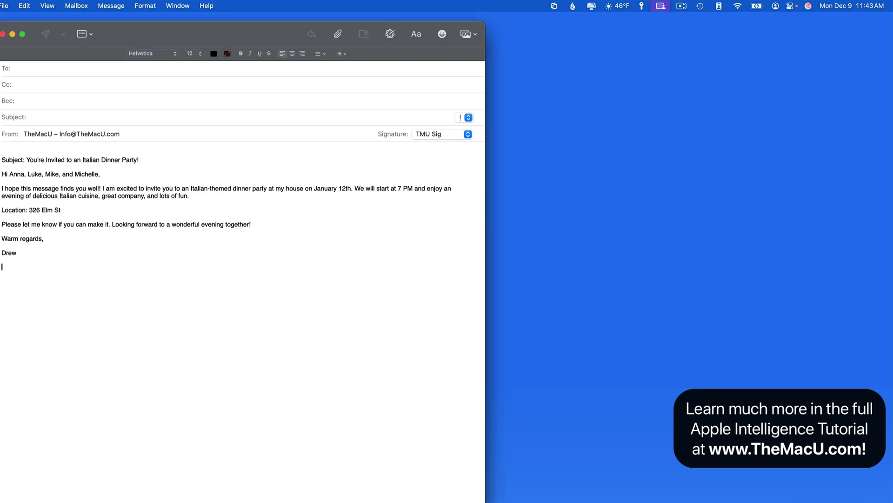
{"action": "key", "text": "super+v"}
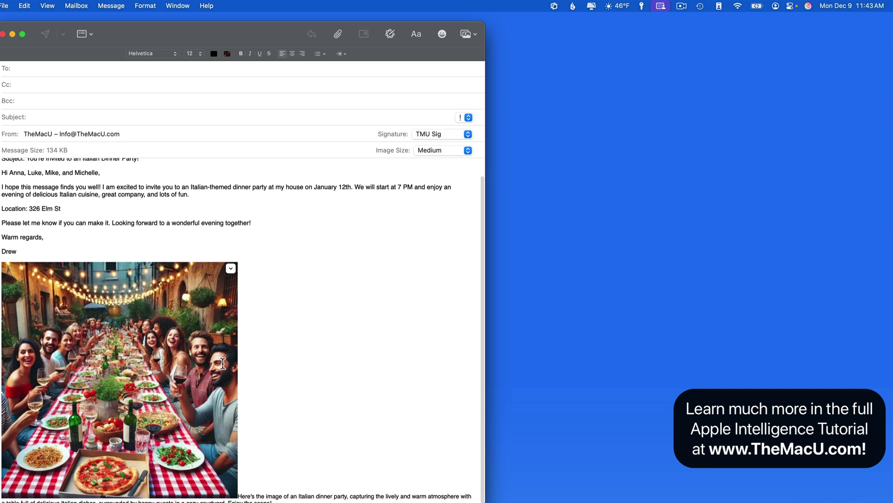
{"action": "left_click", "coordinate": [241, 496]}
{"action": "key", "text": "shift+super+Down"}
{"action": "key", "text": "BackSpace"}
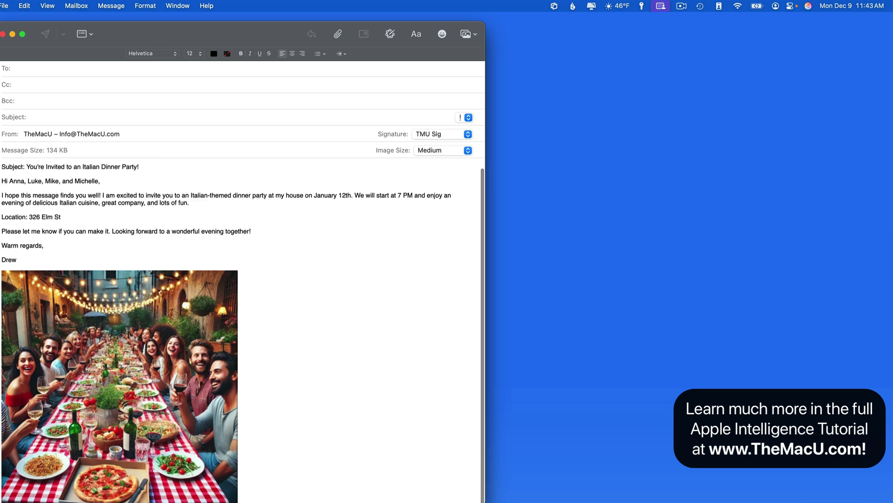